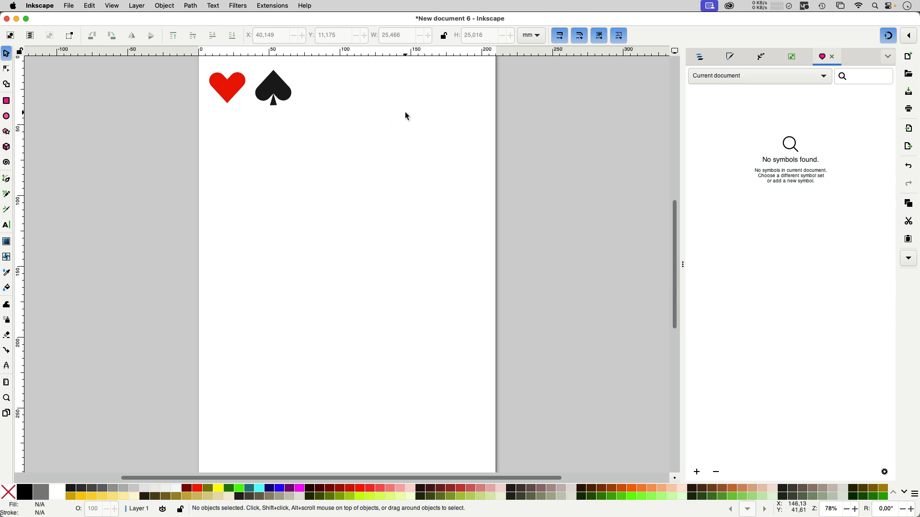
left_click_drag(404, 115, 346, 122)
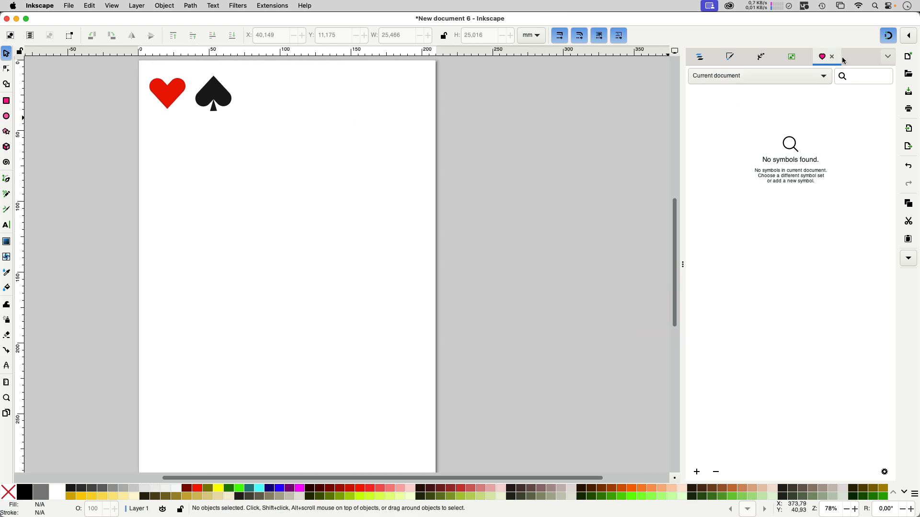
left_click(887, 56)
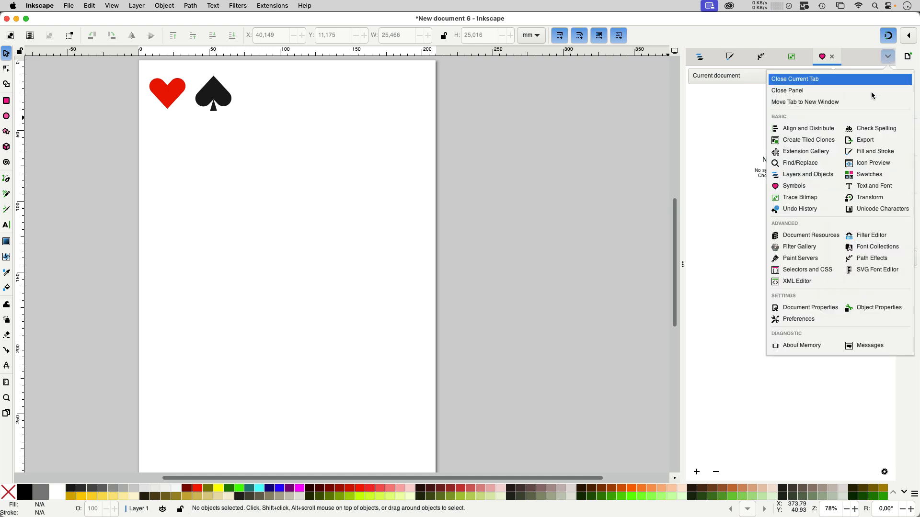
left_click(822, 184)
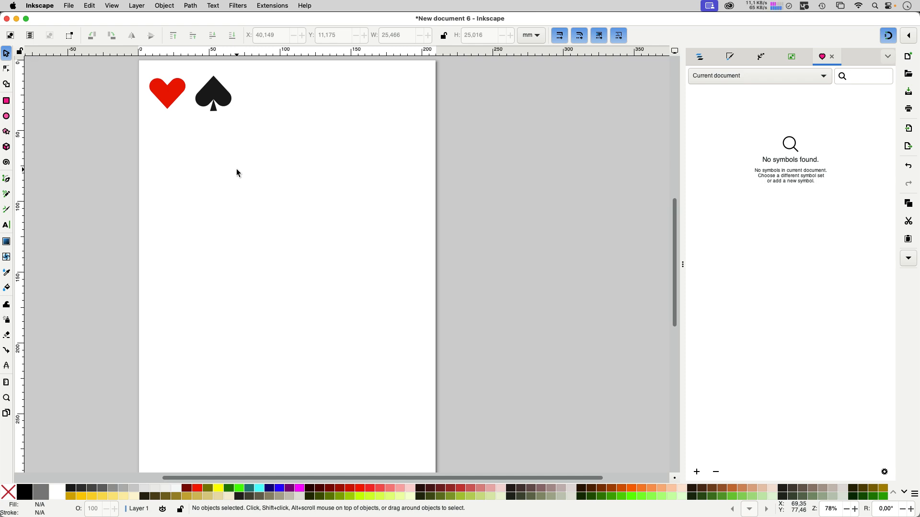
Move the black spade off the page to its left and create a clone of it.
left_click_drag(214, 98, 87, 117)
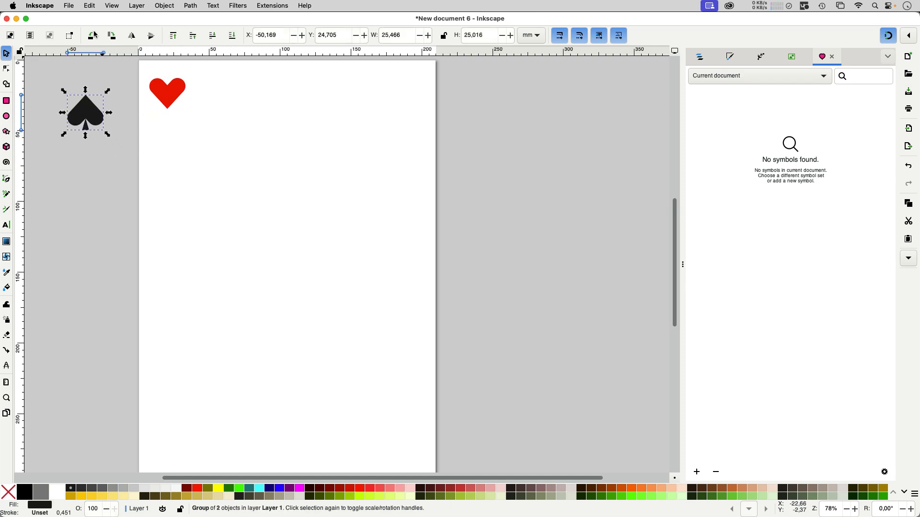
left_click(90, 7)
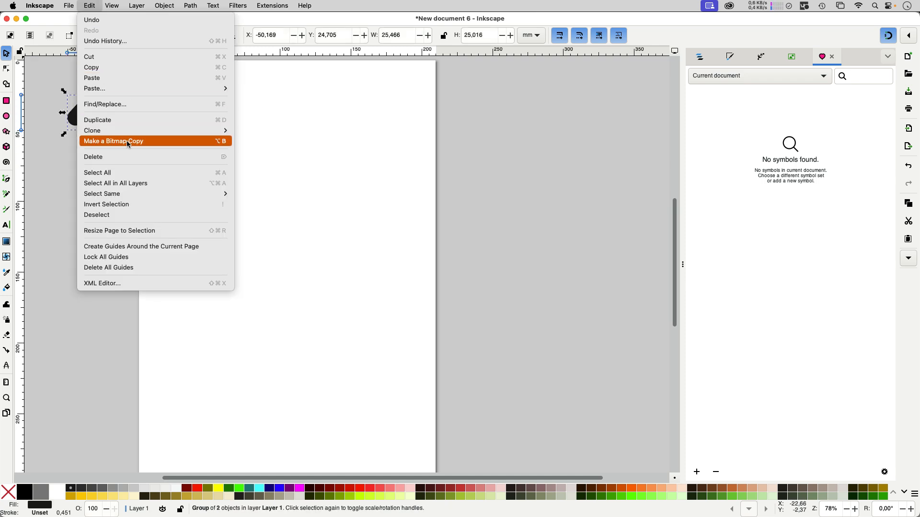
mouse_move(128, 131)
left_click(266, 131)
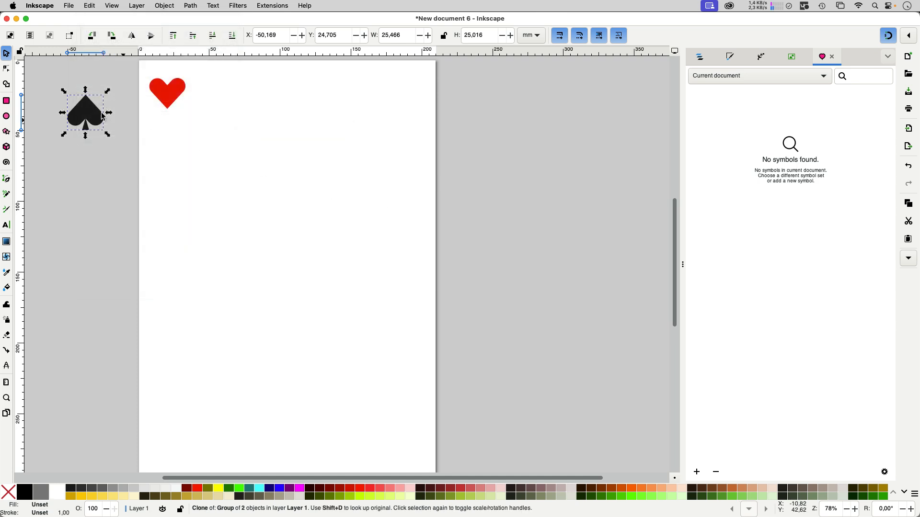
Bring the spade clone onto the page and stamp scattered copies until eleven clones are placed.
mouse_move(102, 112)
left_mouse_down()
mouse_move(253, 104)
mouse_move(341, 322)
mouse_move(283, 283)
mouse_move(253, 400)
mouse_move(388, 370)
left_mouse_up()
key("space")
key("space")
key("space")
key("space")
key("space")
key("space")
key("space")
key("space")
key("space")
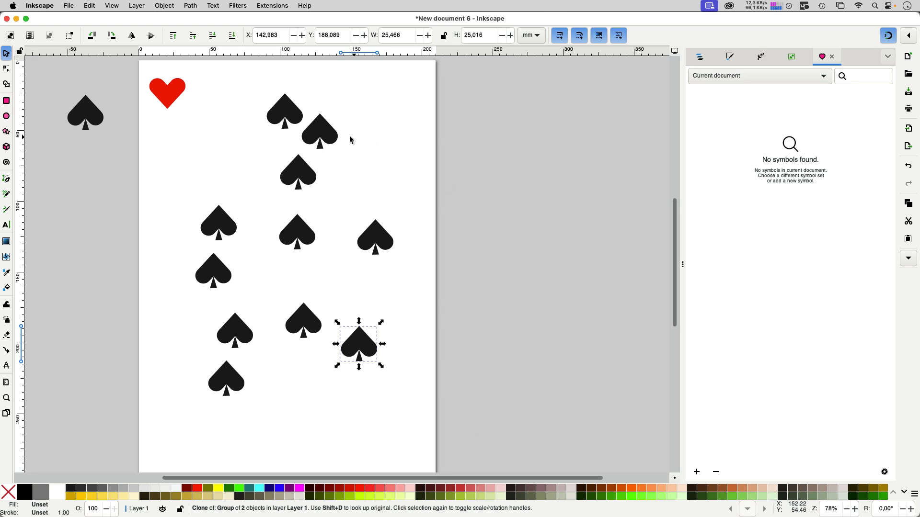
Select the original spade through one of its clones, fill it with green #ABC837 and deselect it.
left_click(327, 134)
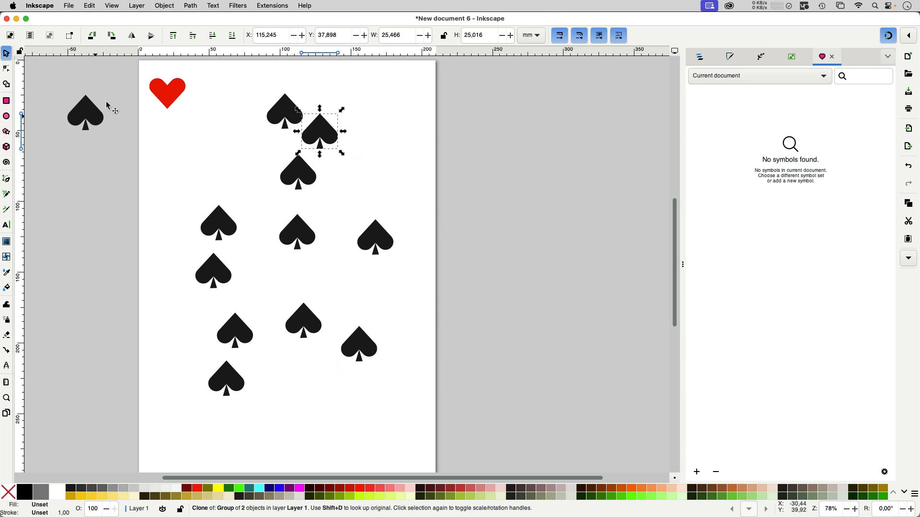
left_click(91, 6)
mouse_move(103, 131)
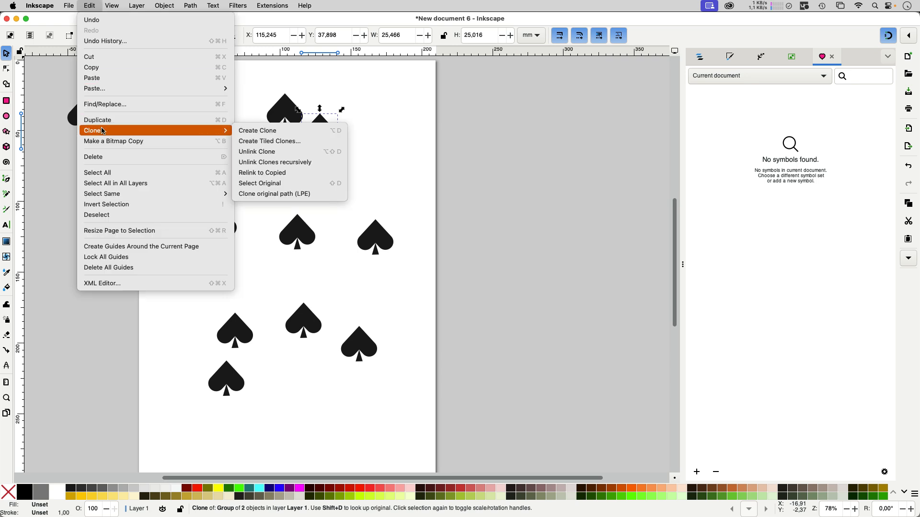
left_click(292, 152)
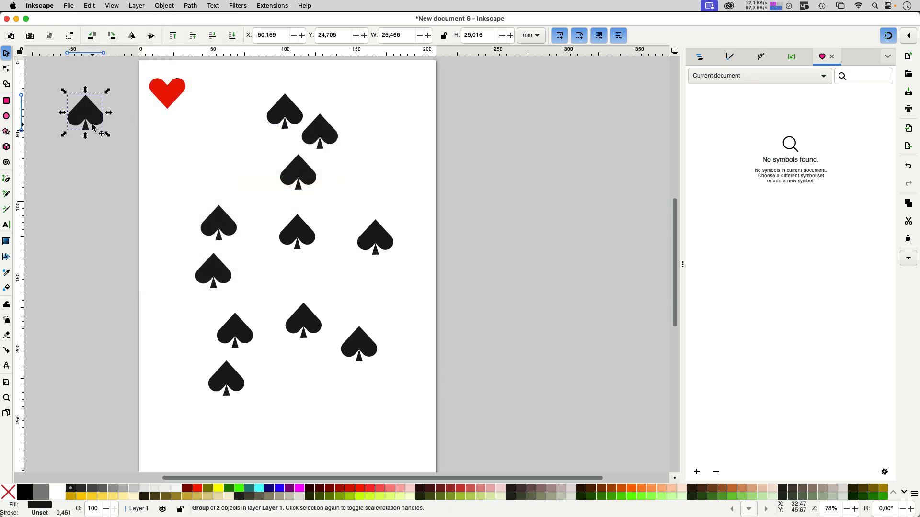
left_click(85, 112)
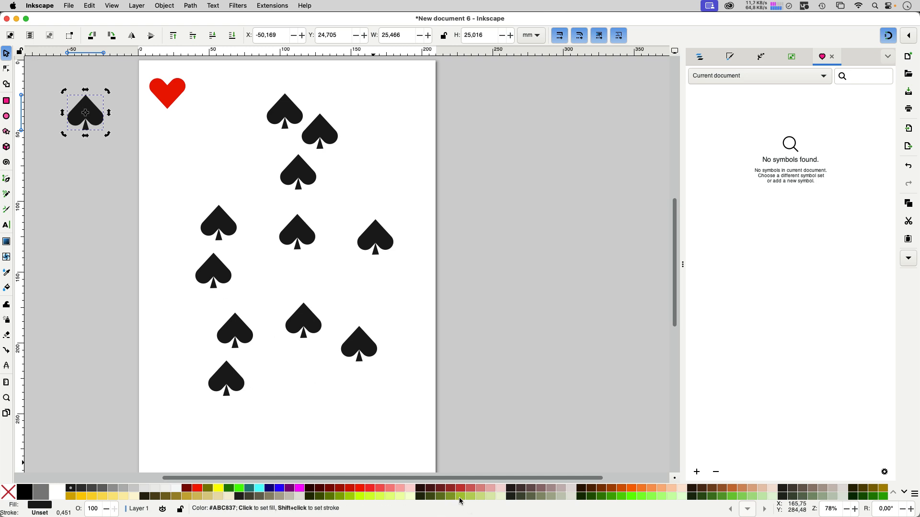
left_click(461, 497)
key("Escape")
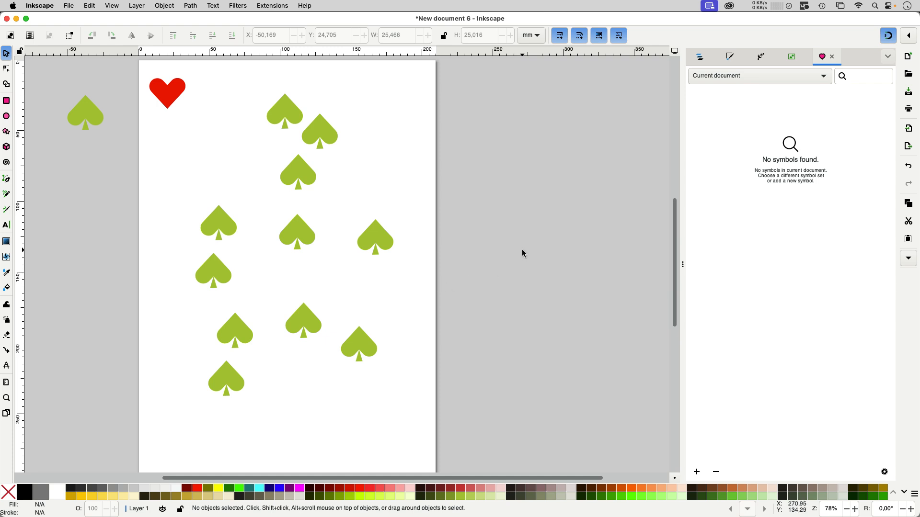
Add the red heart to the current document's symbols.
key("space")
left_click_drag(476, 211, 527, 210)
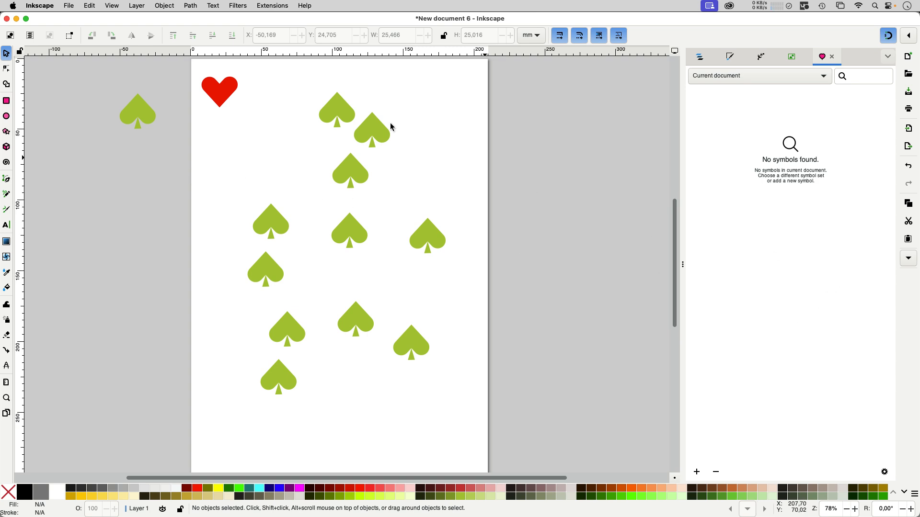
left_click(222, 92)
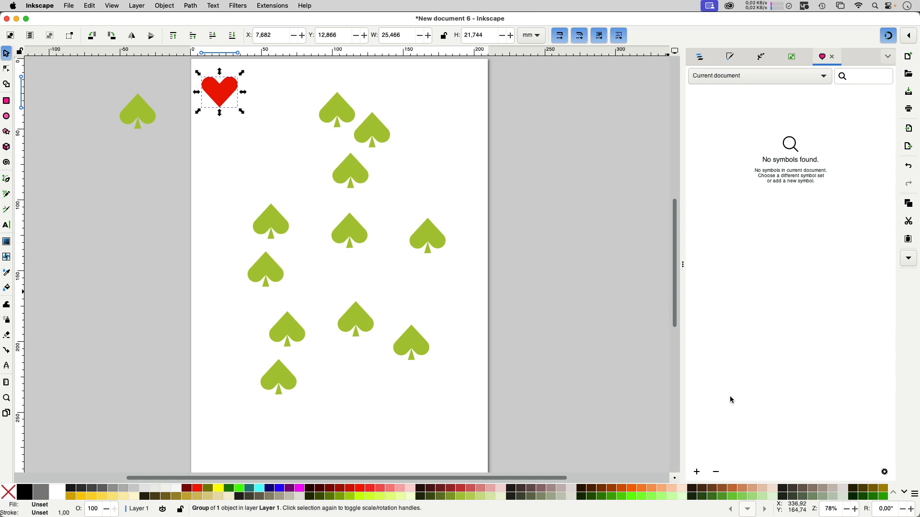
left_click(696, 472)
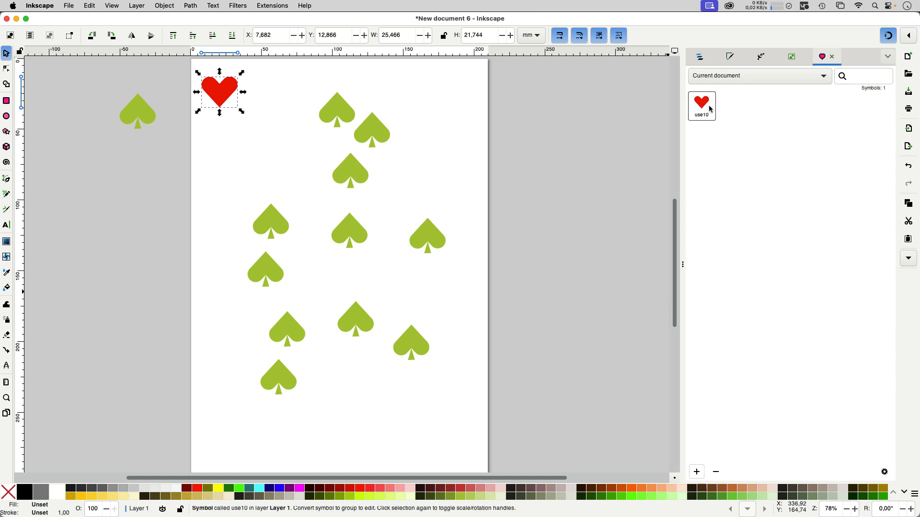
Stamp copies of the heart symbol across the page until six hearts are placed.
key("space")
mouse_move(225, 101)
left_mouse_down()
mouse_move(268, 148)
mouse_move(225, 219)
mouse_move(227, 327)
mouse_move(237, 359)
left_mouse_up()
key("space")
key("space")
key("space")
mouse_move(237, 359)
left_mouse_down()
mouse_move(315, 328)
mouse_move(432, 307)
left_mouse_up()
key("space")
left_click_drag(433, 307, 335, 299)
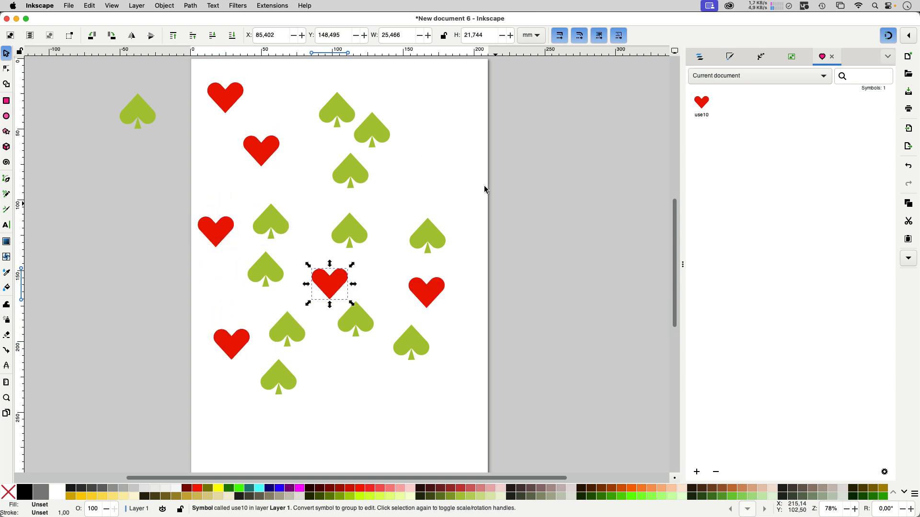
Shrink the rightmost heart to about 14 × 11 mm and stretch the central heart to about 63 × 23 mm.
left_click(437, 297)
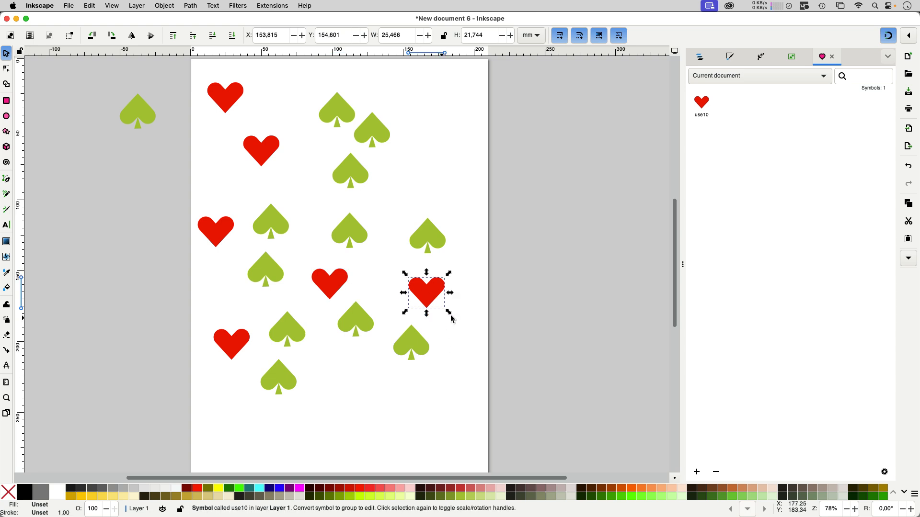
left_click_drag(450, 316, 433, 297)
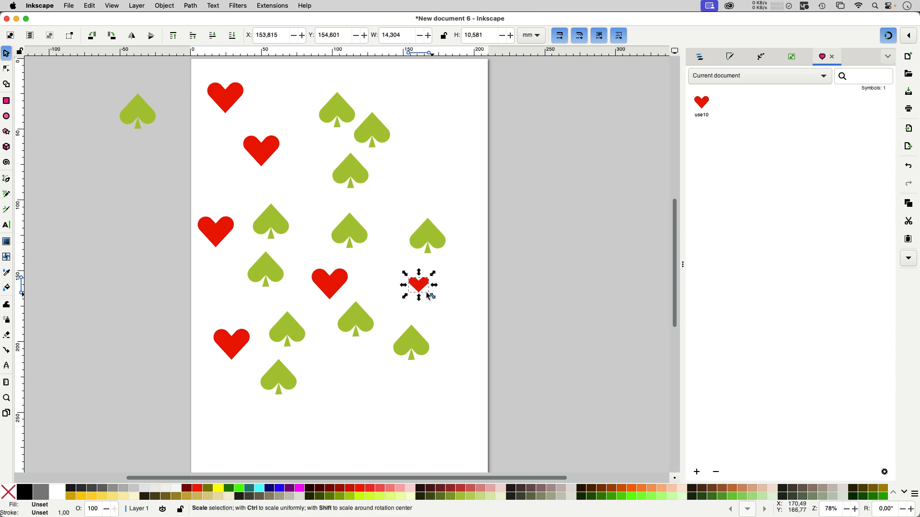
left_click(338, 293)
left_click_drag(352, 303, 388, 304)
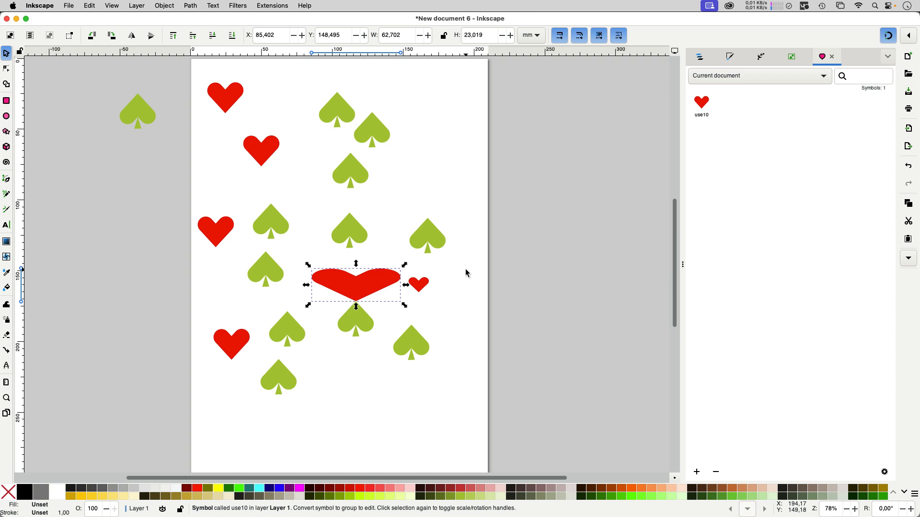
Shrink the spade above the small heart to about 13 × 12 mm and the spade above the stretched heart to about 15 × 15 mm.
left_click(435, 237)
left_click_drag(448, 256, 432, 239)
left_click(362, 233)
left_click_drag(373, 252, 355, 237)
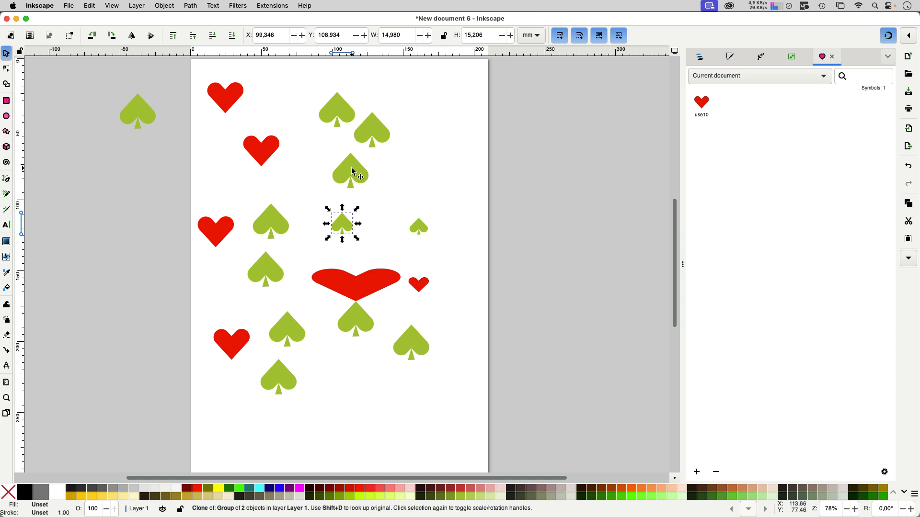
Copy the full-size spade directly above the shrunken middle spade.
left_click(352, 169)
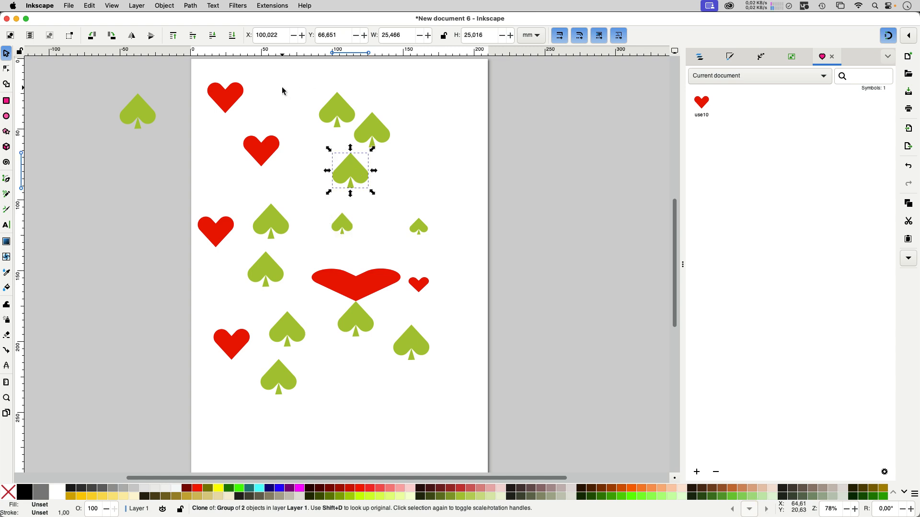
left_click(91, 6)
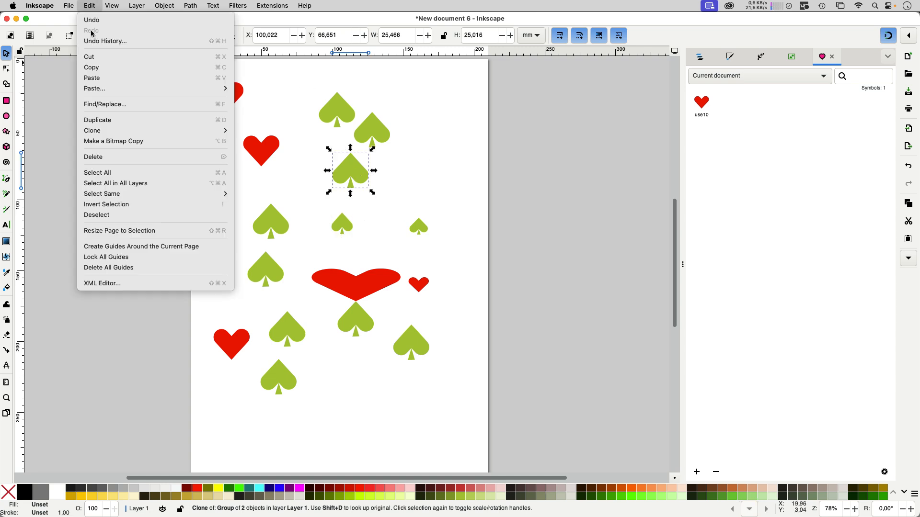
left_click(111, 67)
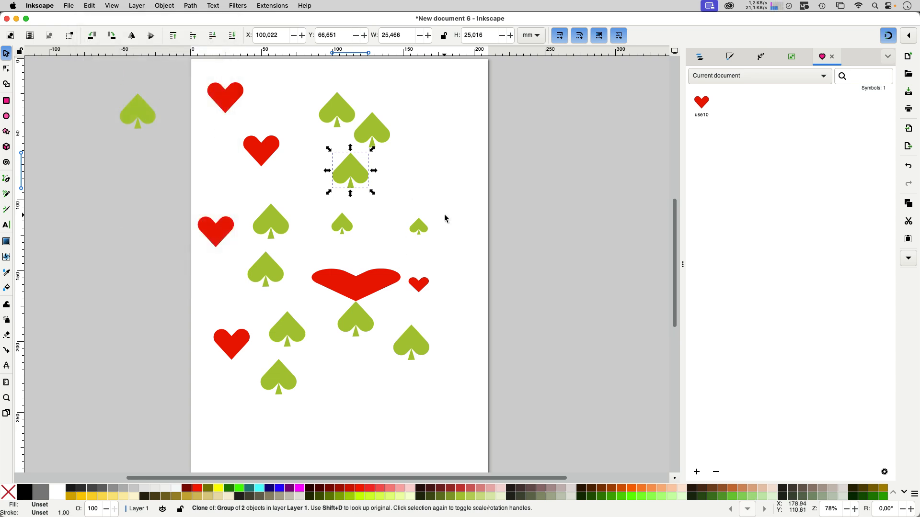
Try pasting the copied spade's size onto both shrunken spades together, and undo it.
left_click_drag(445, 215, 315, 254)
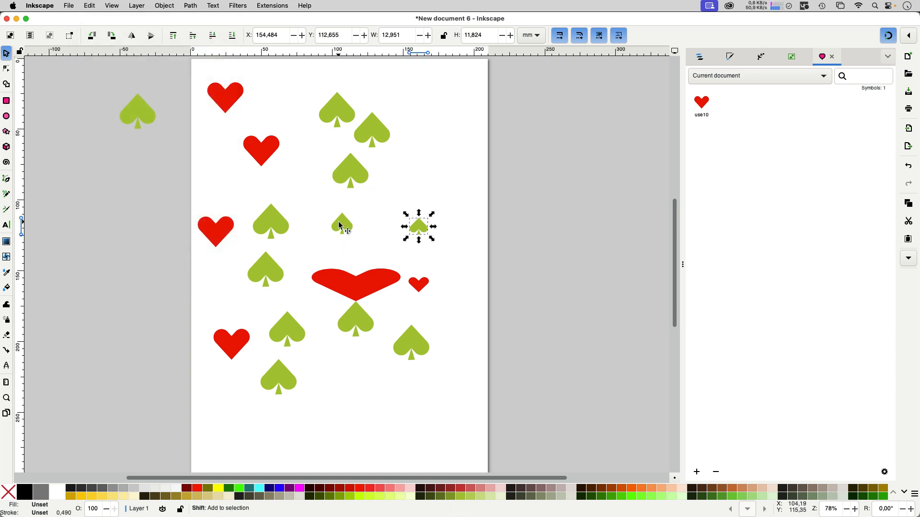
left_click(340, 221, "shift")
left_click(91, 6)
mouse_move(107, 88)
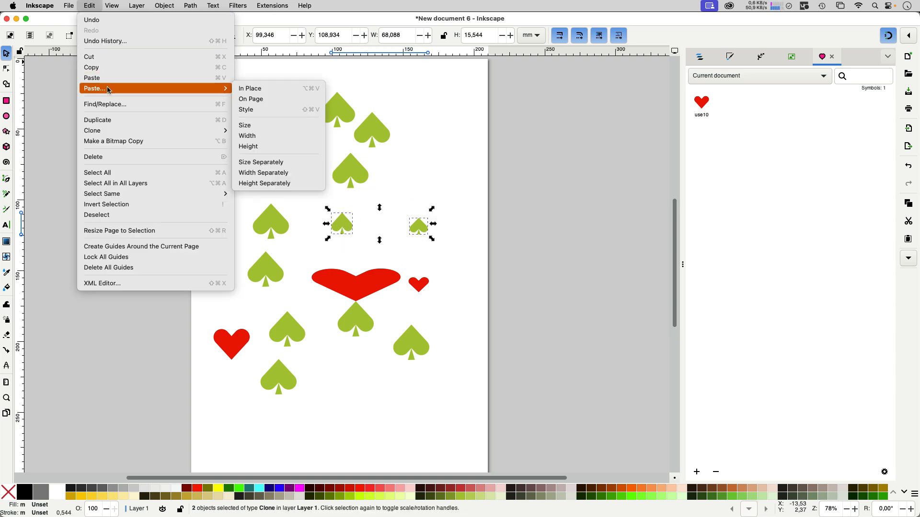
left_click(259, 126)
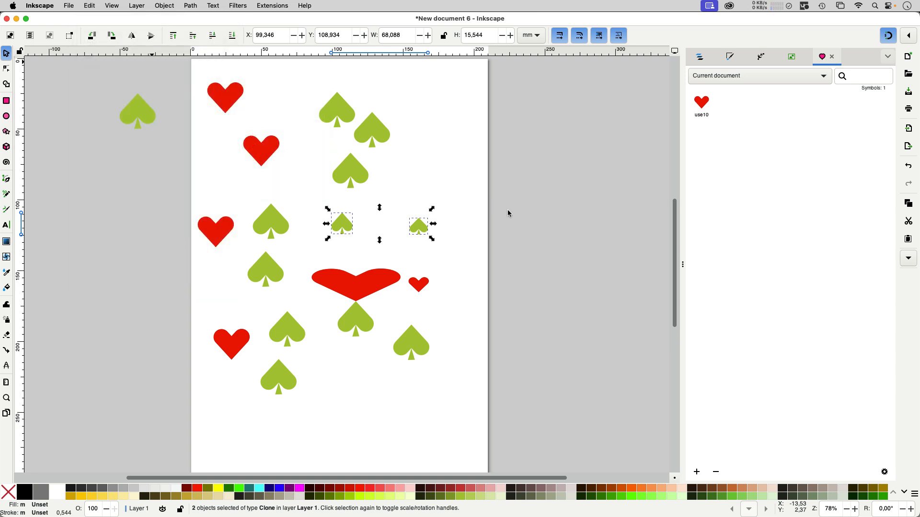
key("super+z")
Paste the copied size onto the rightmost shrunken spade only and deselect it.
left_click(449, 214)
left_click(420, 231)
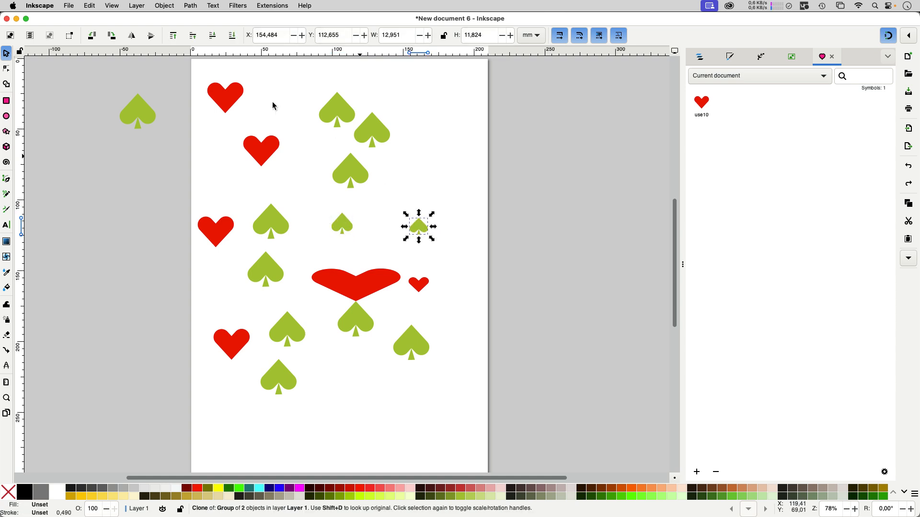
left_click(90, 6)
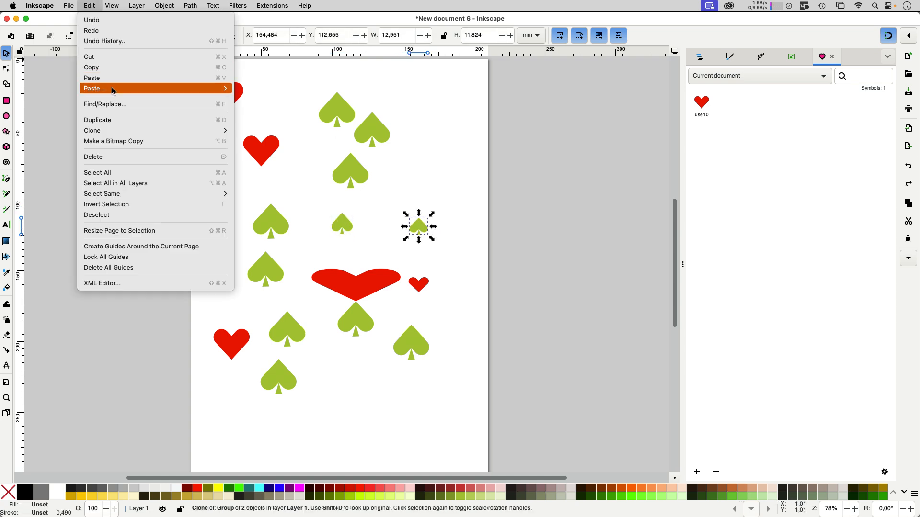
mouse_move(115, 90)
left_click(299, 127)
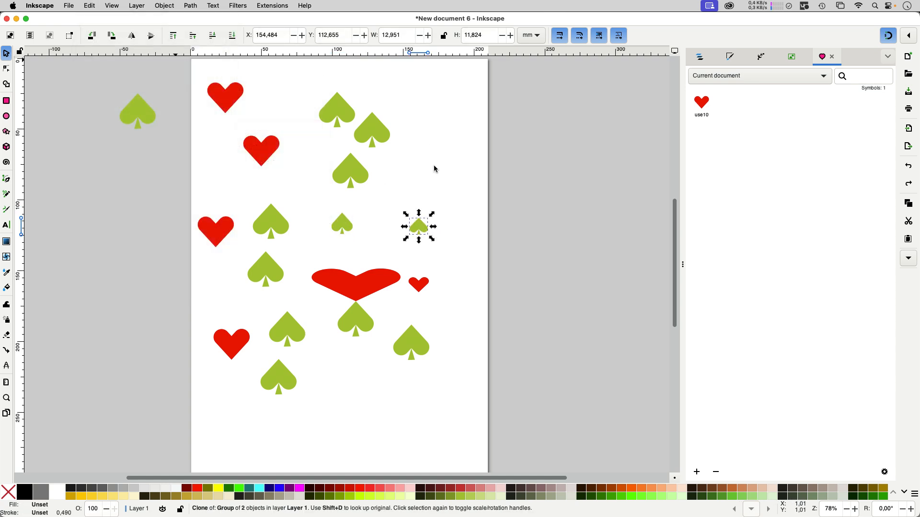
left_click(467, 178)
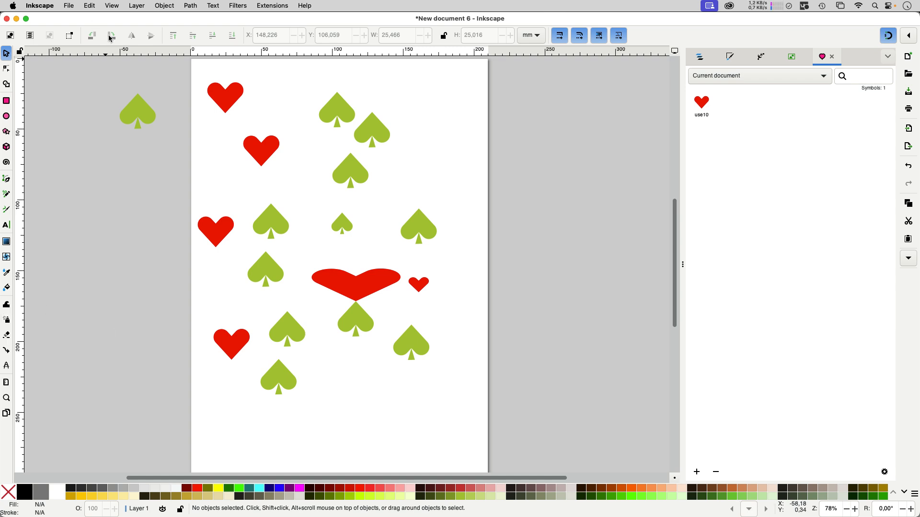
left_click(91, 7)
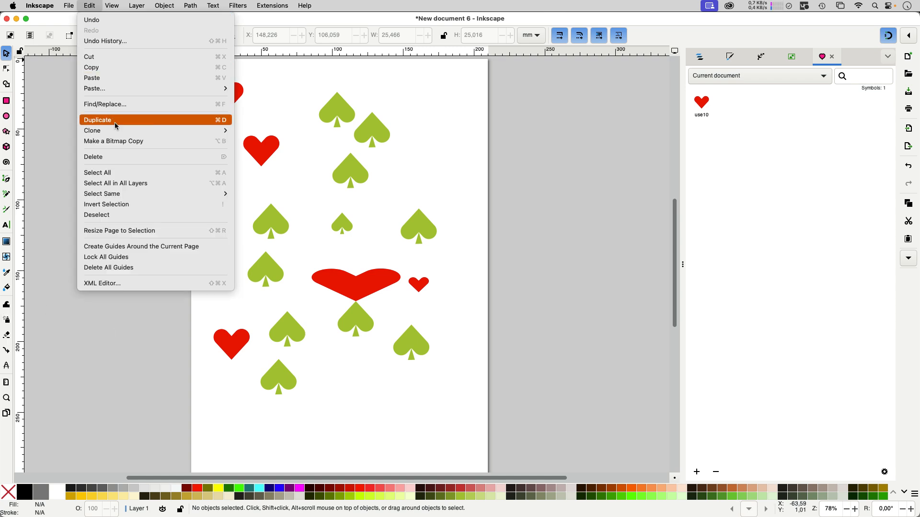
mouse_move(116, 132)
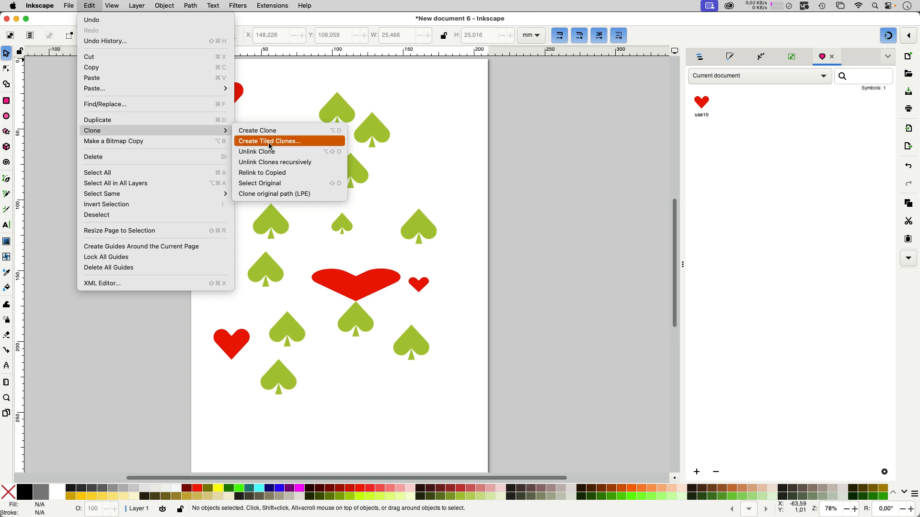
left_click(549, 152)
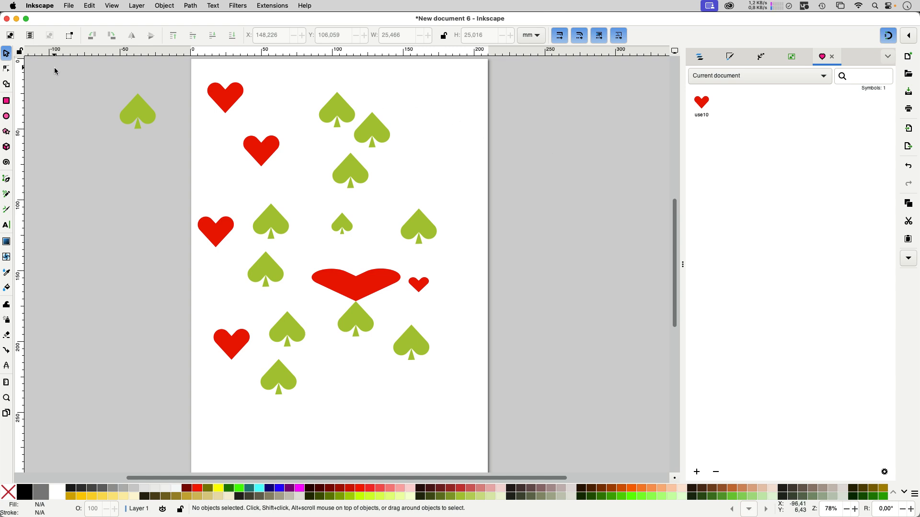
Save the document as symbols-2.svg in the Symbols folder.
key("super+s")
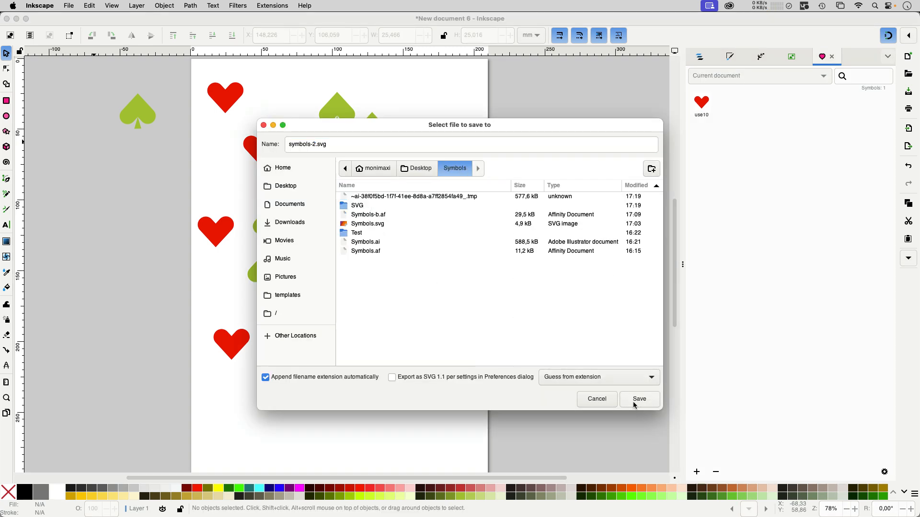
left_click(639, 400)
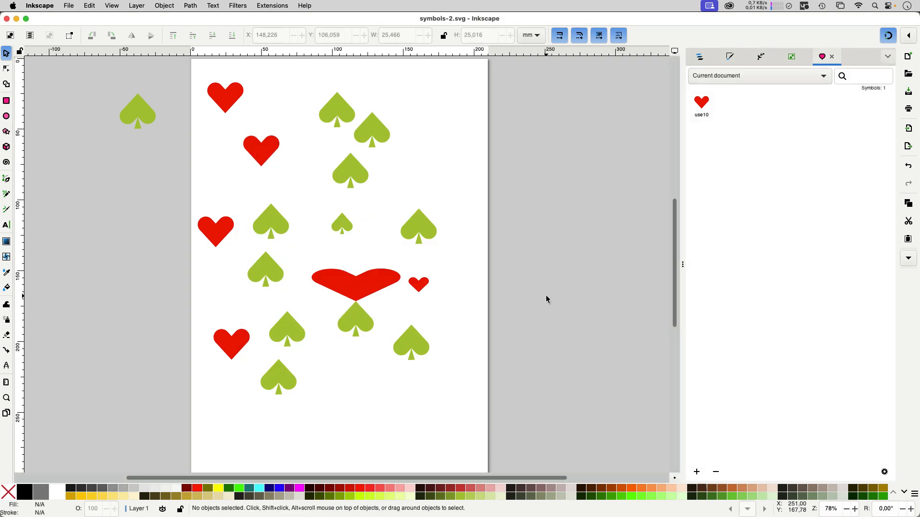
Switch to Adobe Illustrator and open the SVG document just saved from Inkscape.
left_click(411, 499)
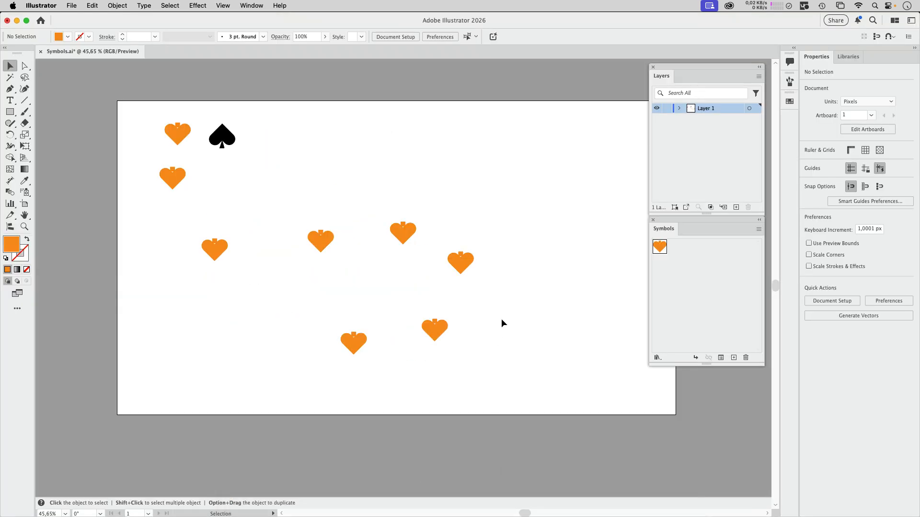
key("super+o")
double_click(334, 98)
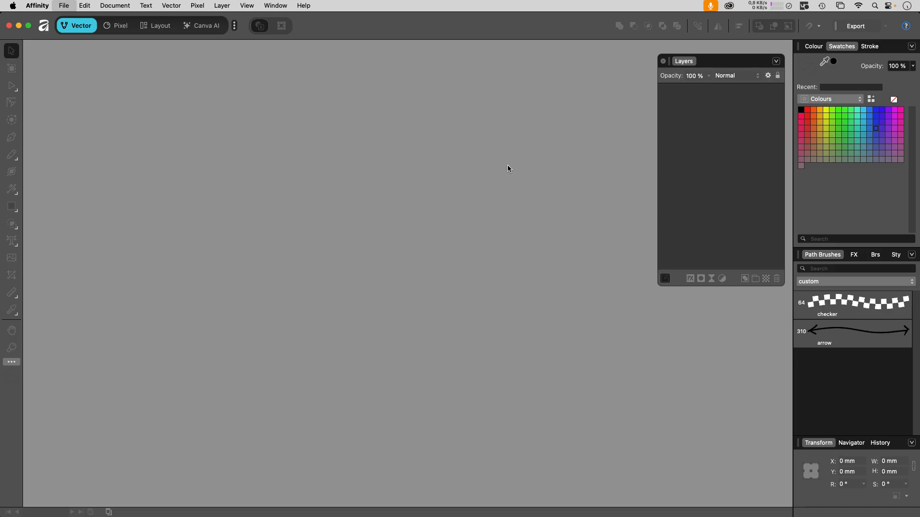
Switch to Affinity and open symbols-2.svg from the Symbols folder.
key("super+o")
left_click(386, 136)
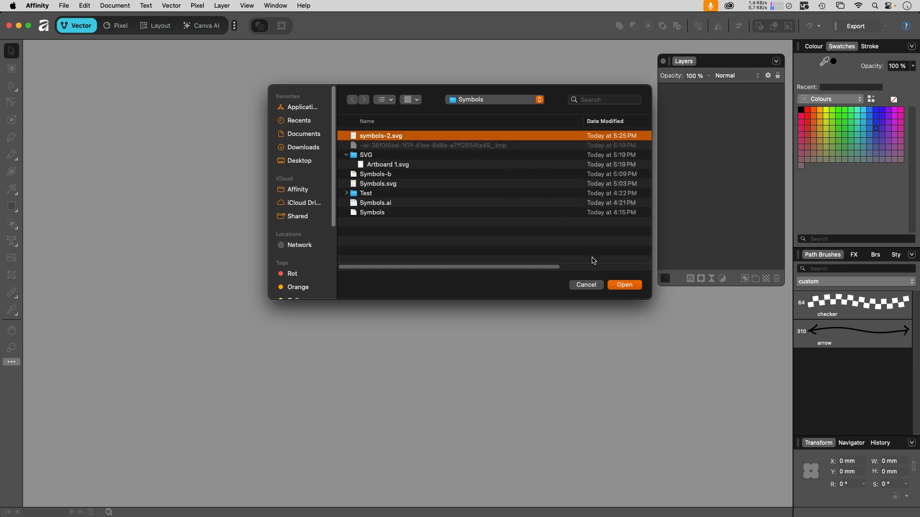
key("Return")
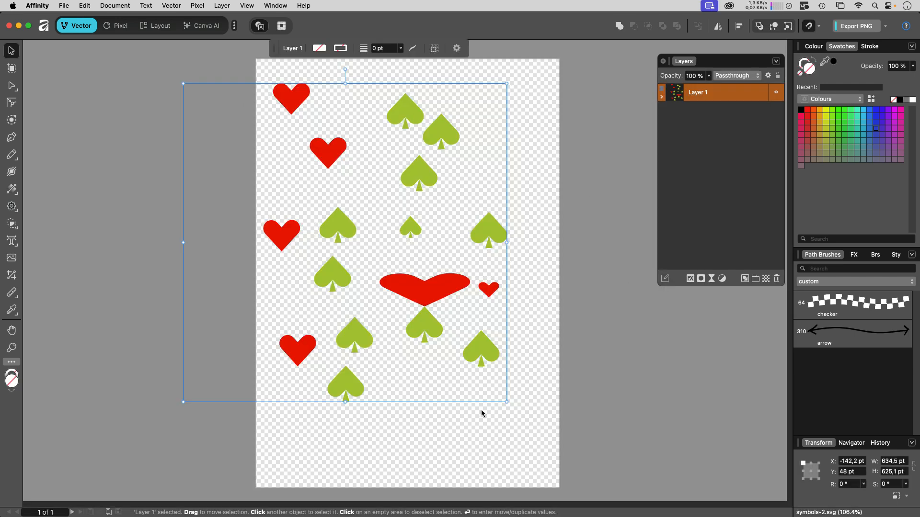
Show the Symbols panel to check the opened SVG for imported symbols.
left_click(276, 5)
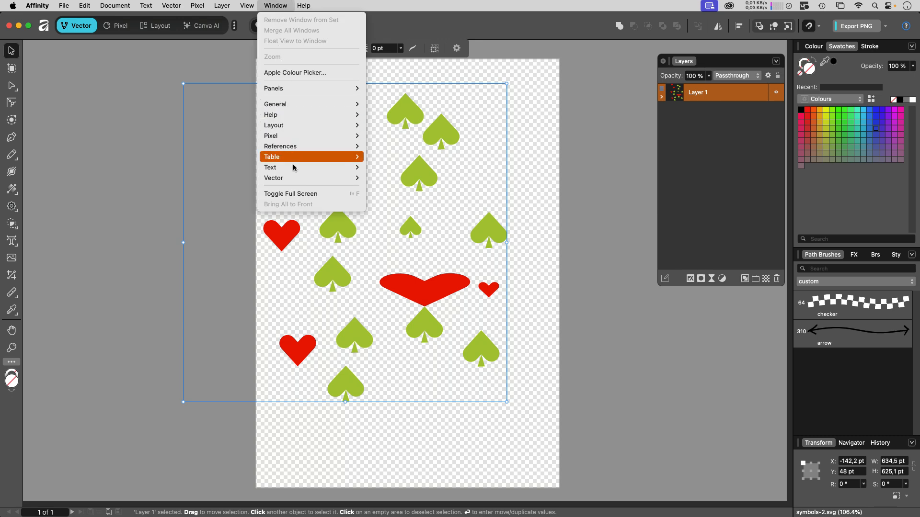
mouse_move(294, 178)
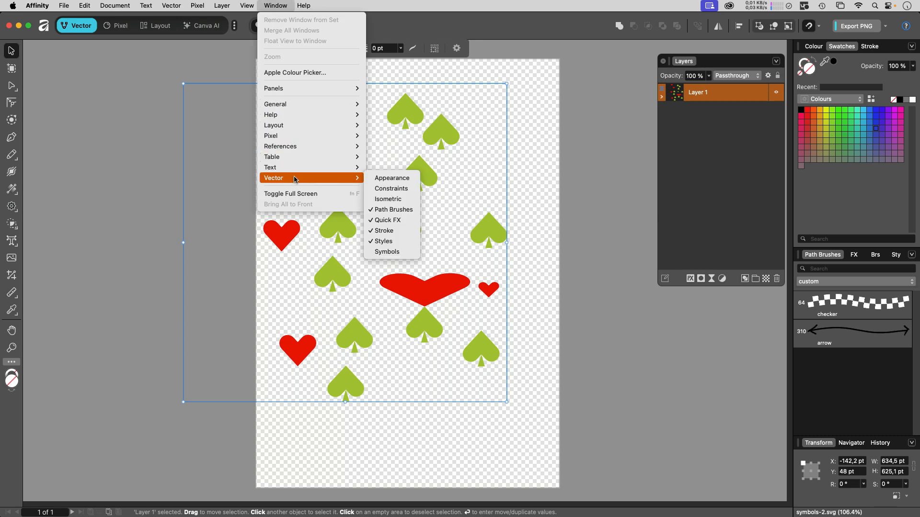
left_click(402, 252)
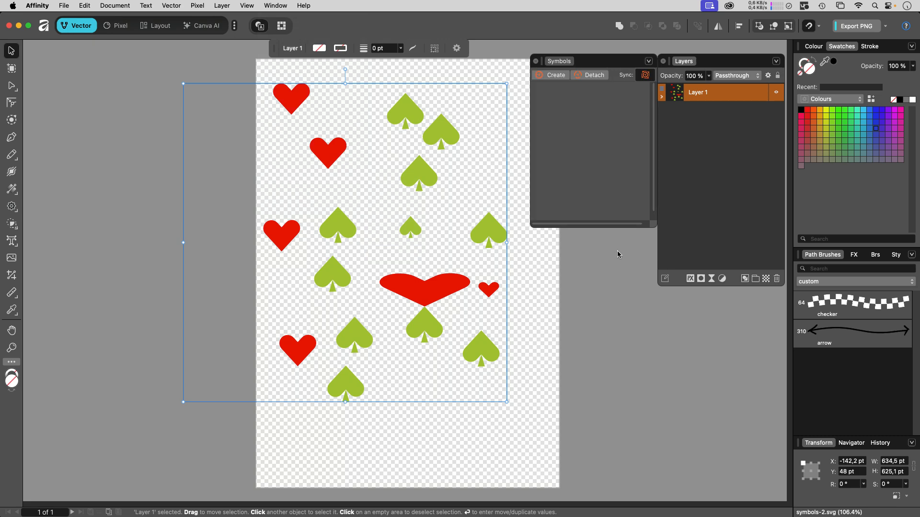